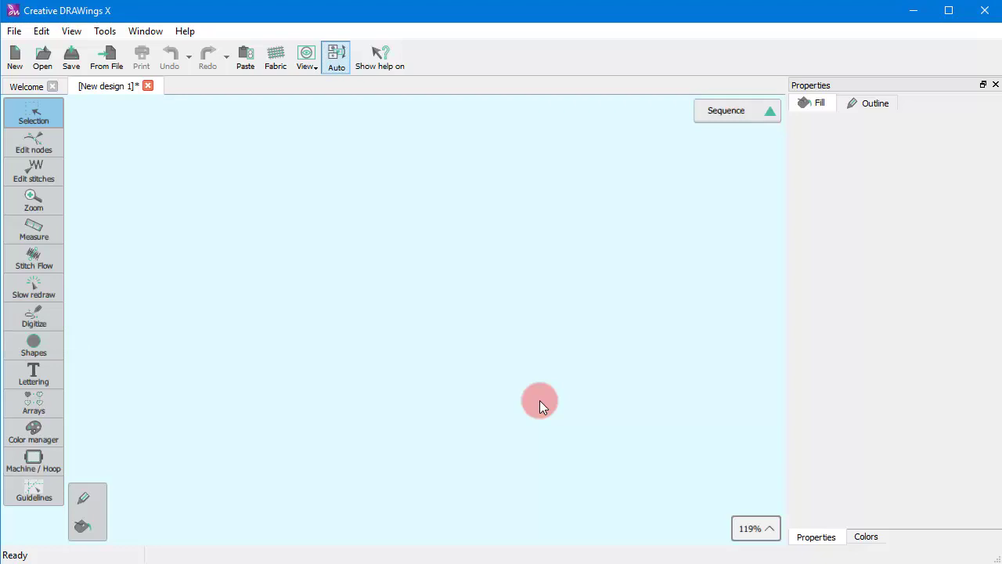
Step: With the Outline shape tool, draw a peaked open curve, remove the stray last node, and finish the section
mouse_move(50, 325)
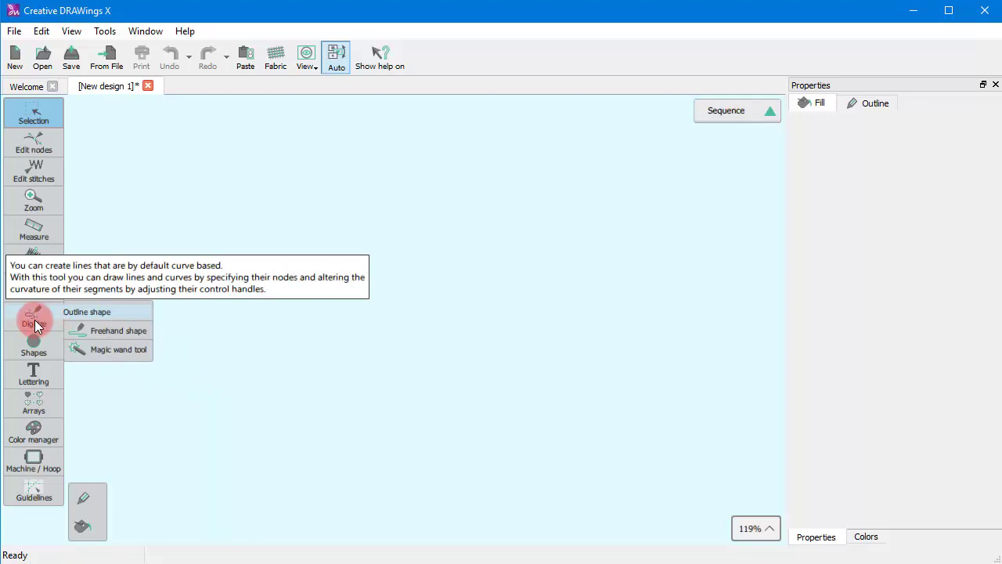
click(104, 311)
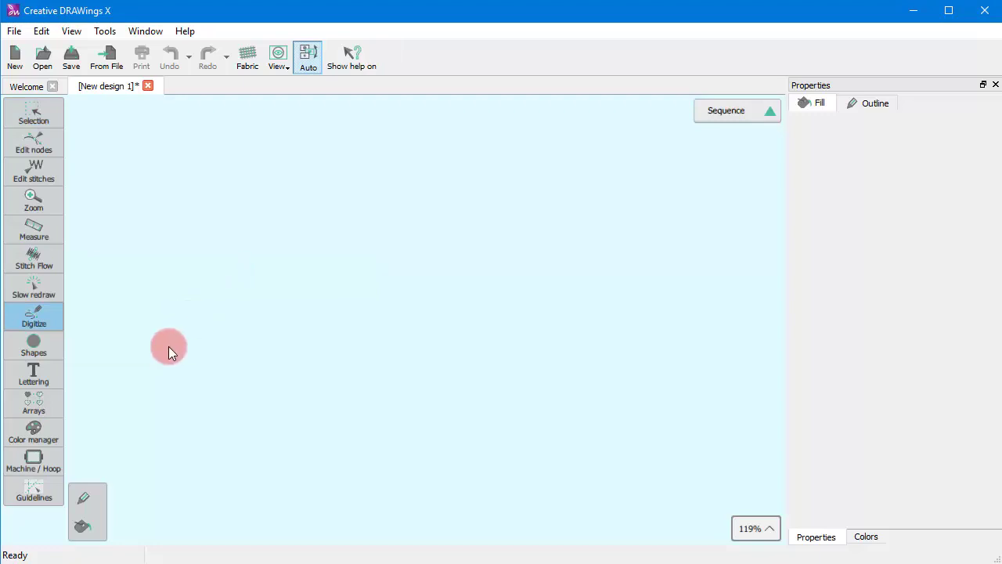
click(227, 276)
click(270, 189)
click(327, 280)
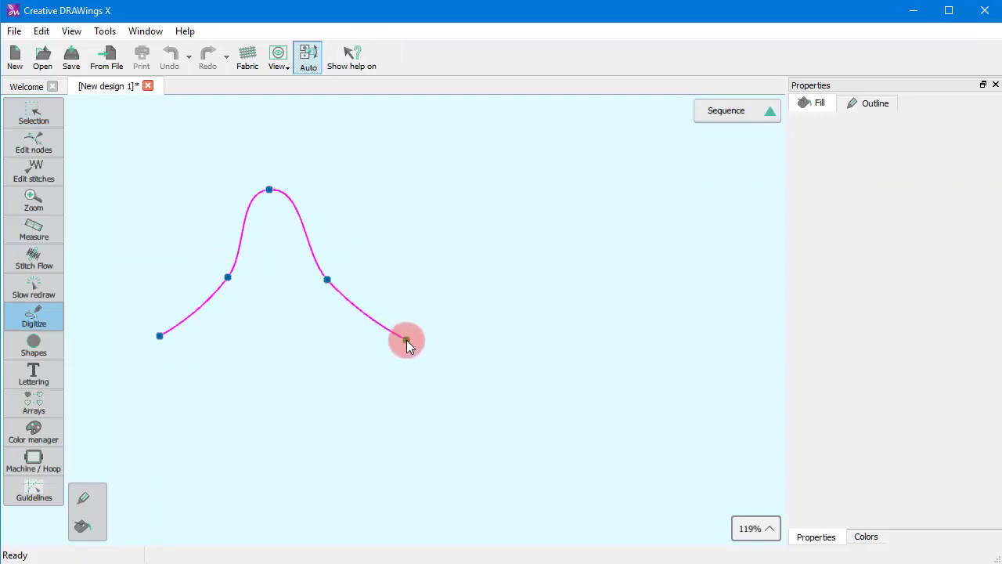
click(406, 340)
click(400, 350)
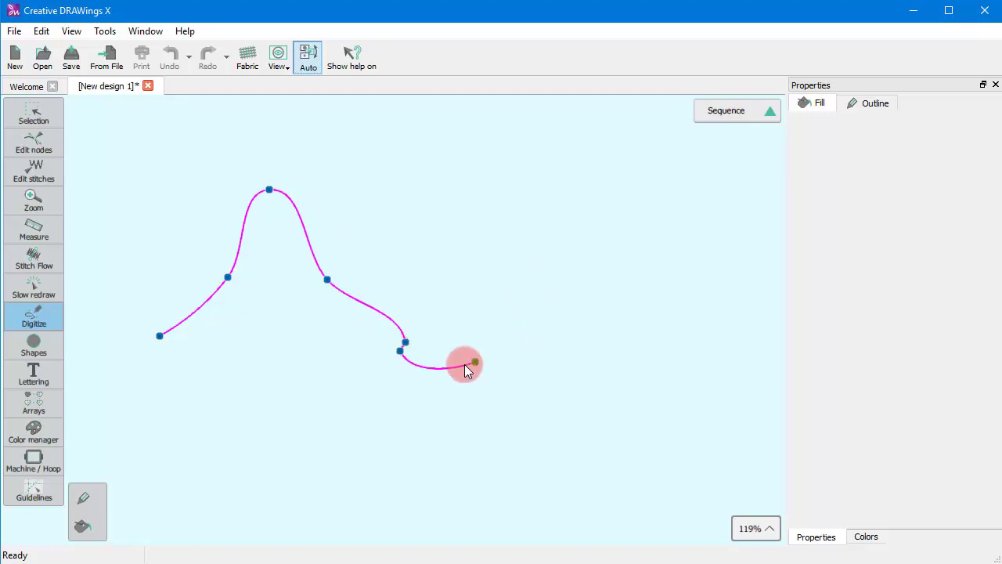
key(BackSpace)
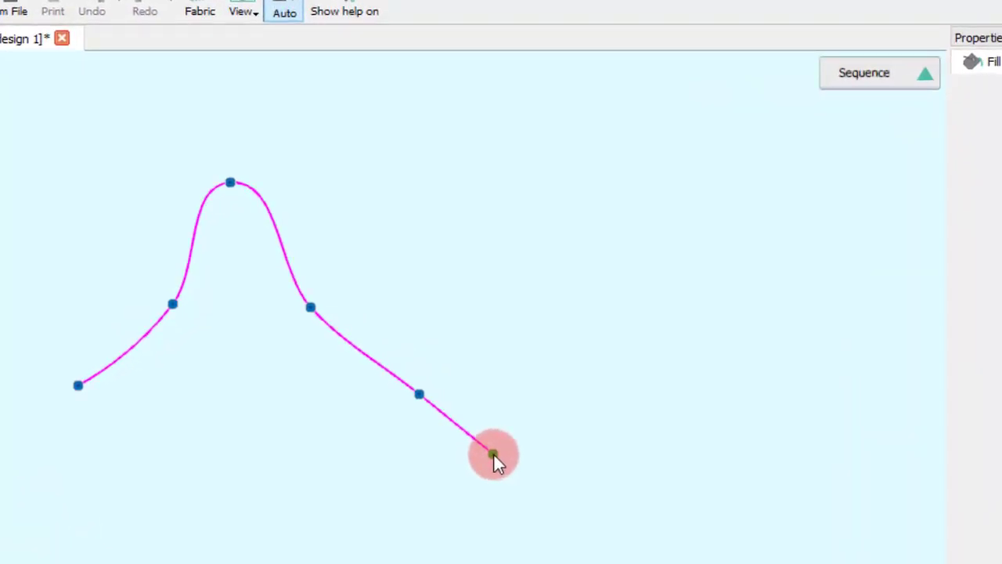
right_click(464, 426)
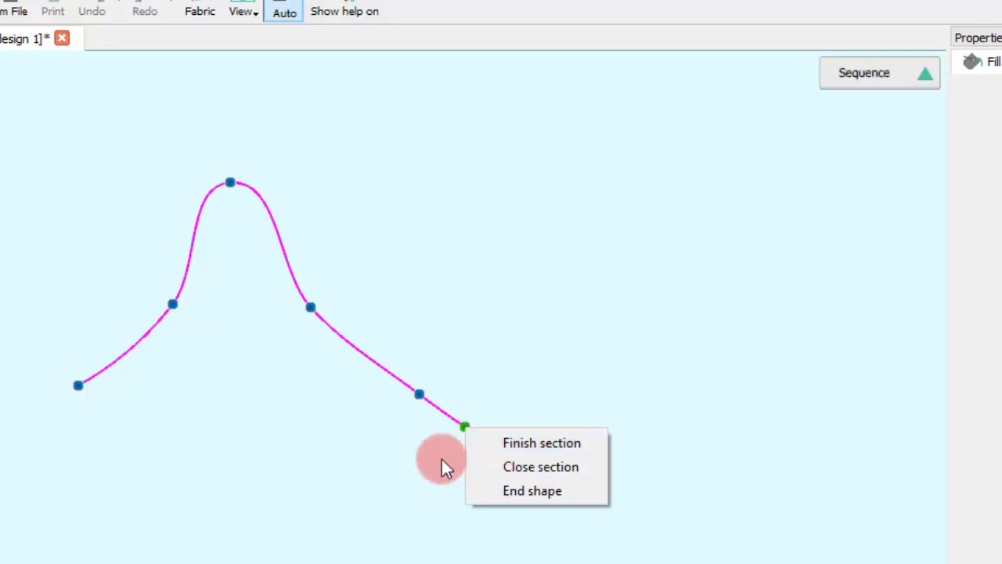
click(545, 448)
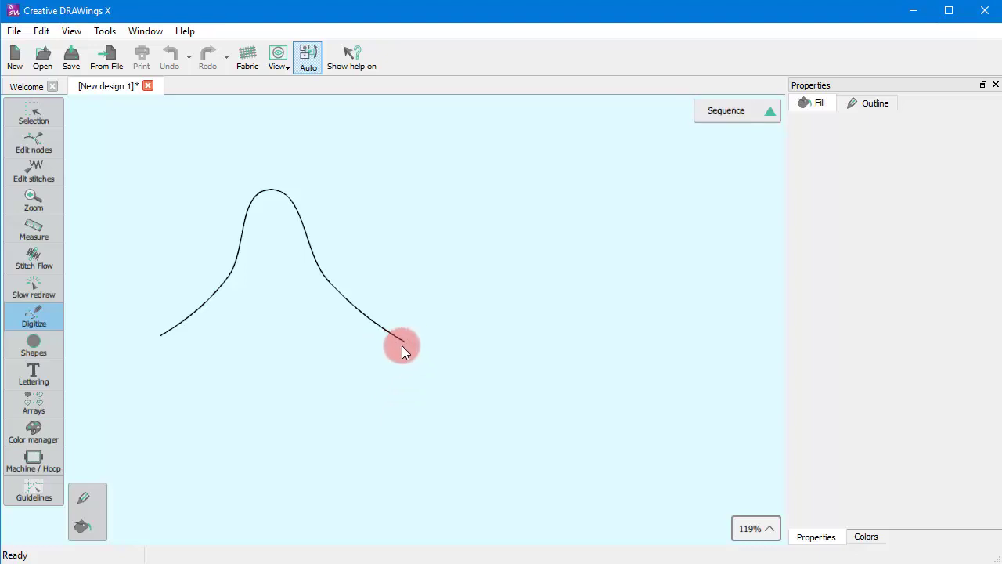
Step: Draw a second curve section below it, dipping downward, and end the shape
click(407, 381)
click(347, 418)
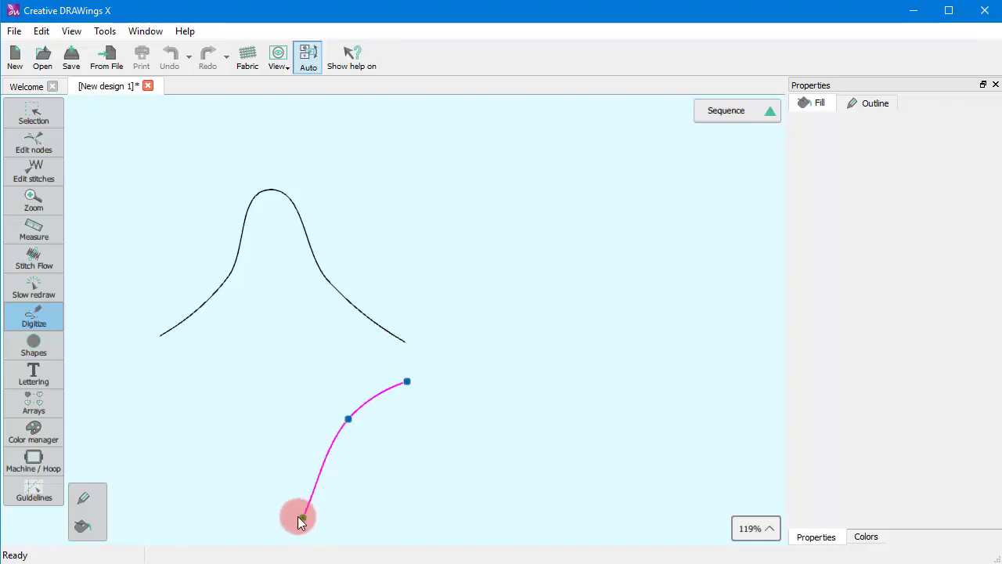
click(302, 517)
click(245, 426)
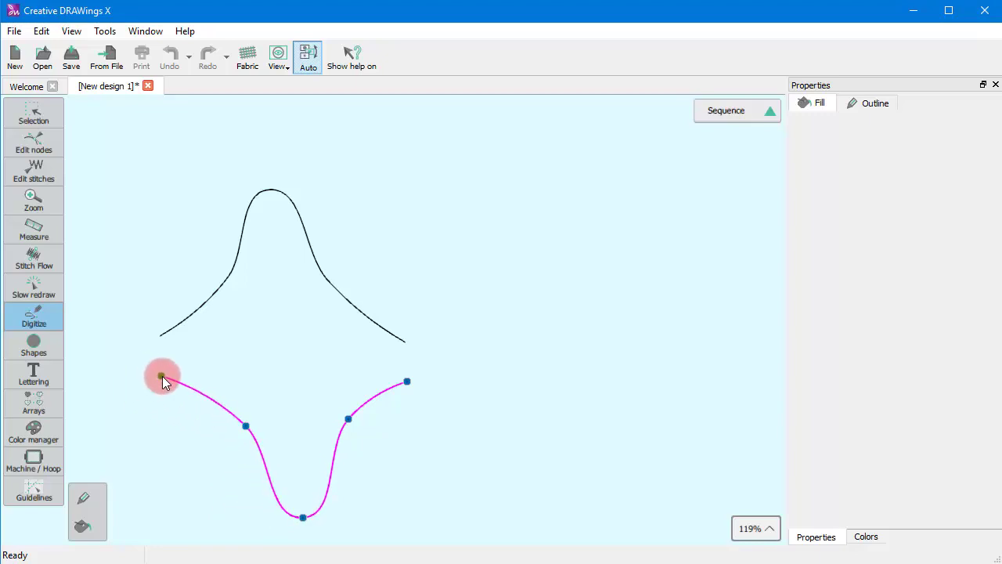
right_click(162, 376)
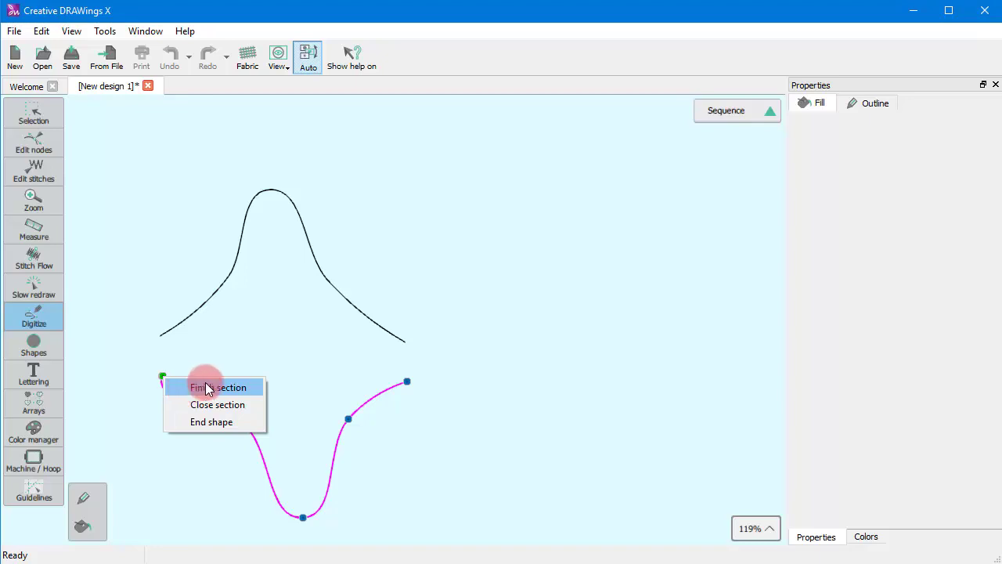
click(204, 421)
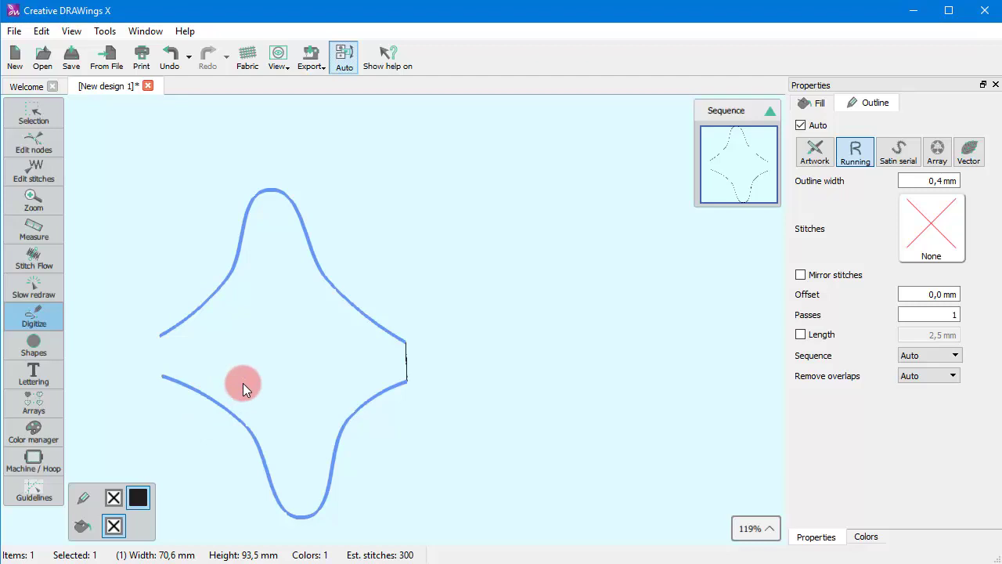
Step: Draw a separate arched curve with three nodes, end it, and switch to the Selection tool
click(487, 260)
click(504, 166)
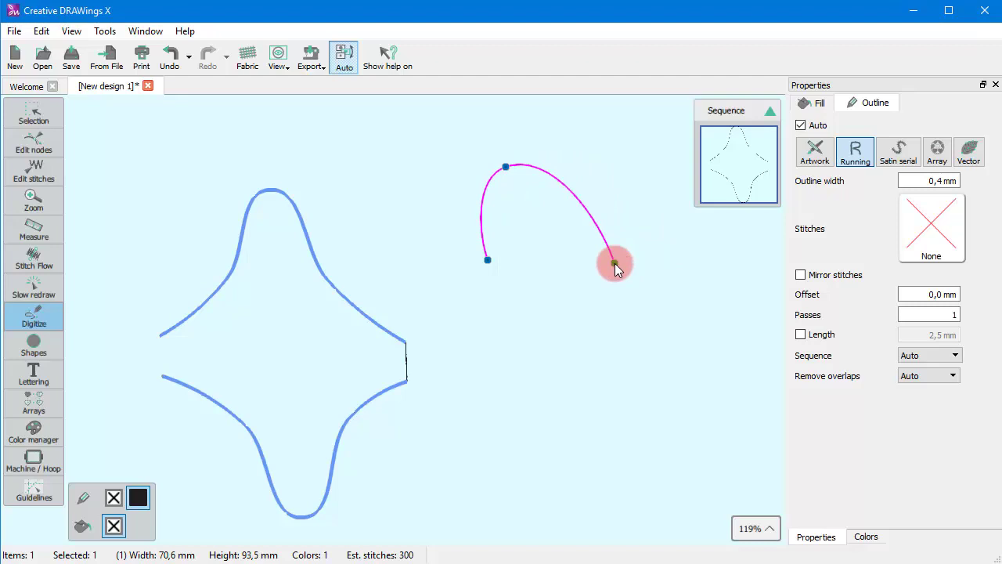
click(614, 263)
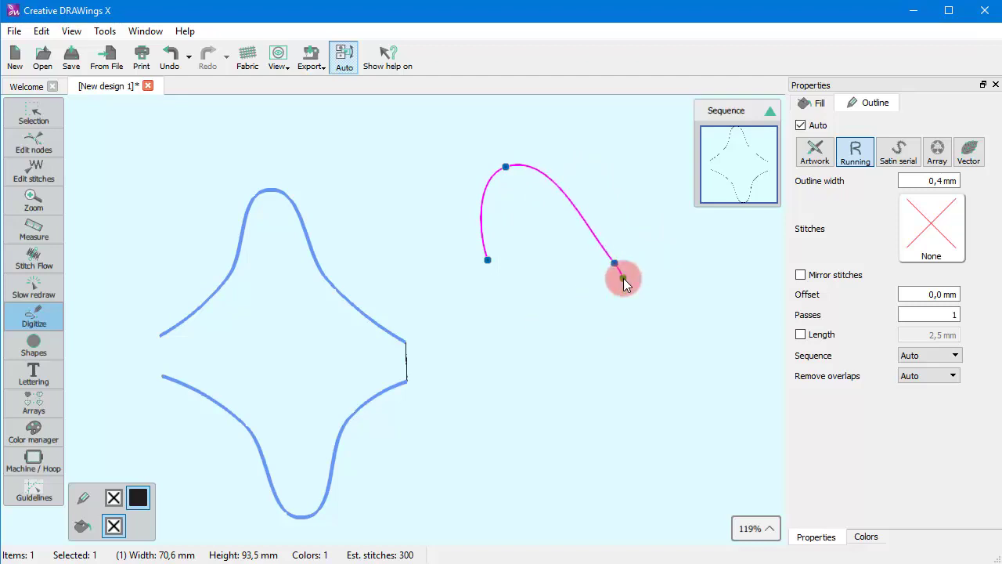
key(Escape)
key(Return)
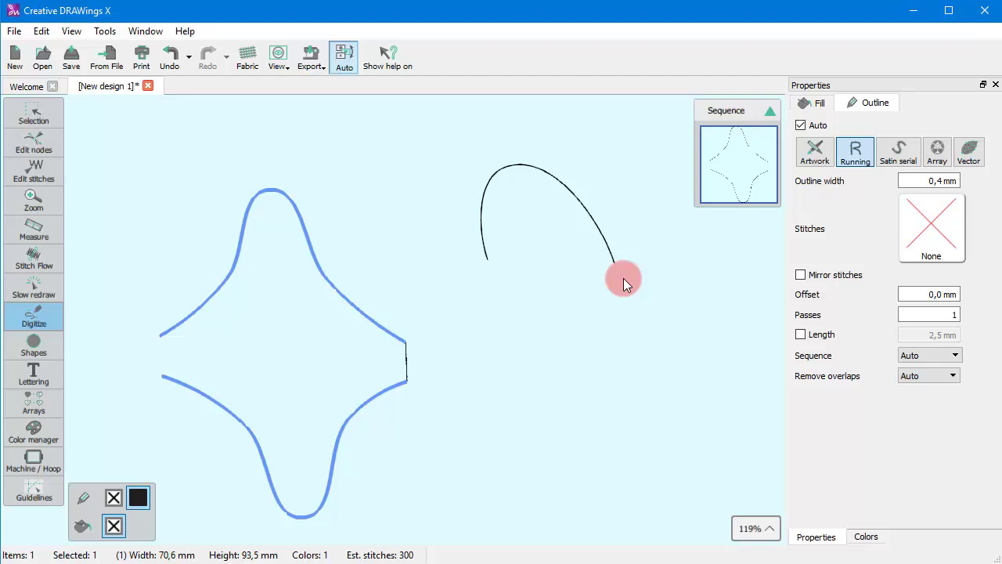
key(Return)
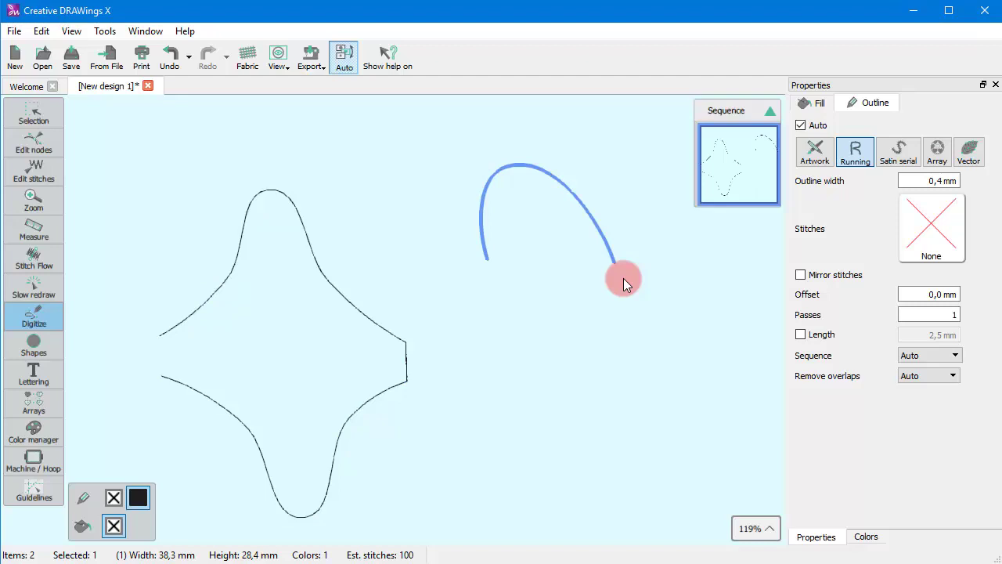
click(33, 118)
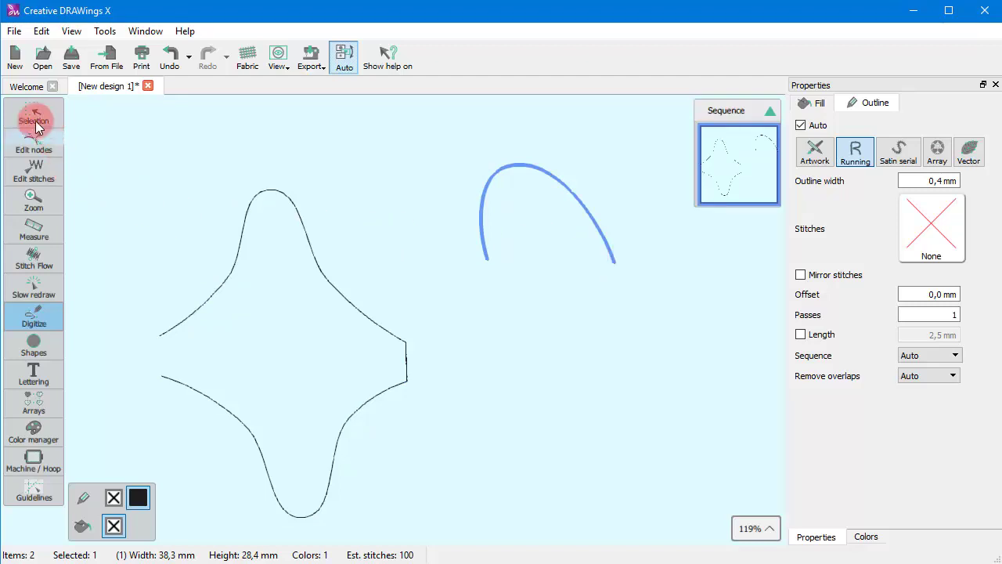
click(580, 358)
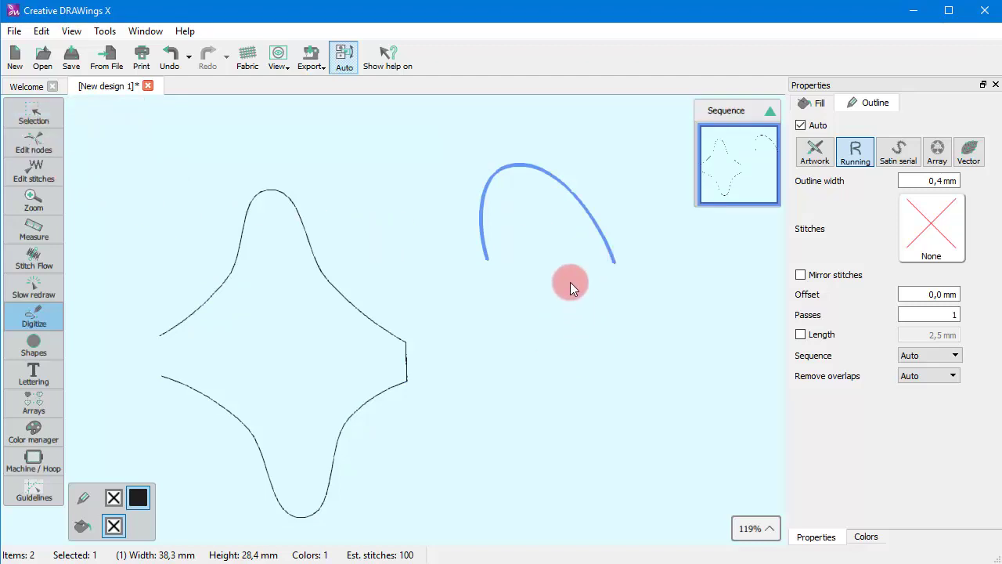
key(Escape)
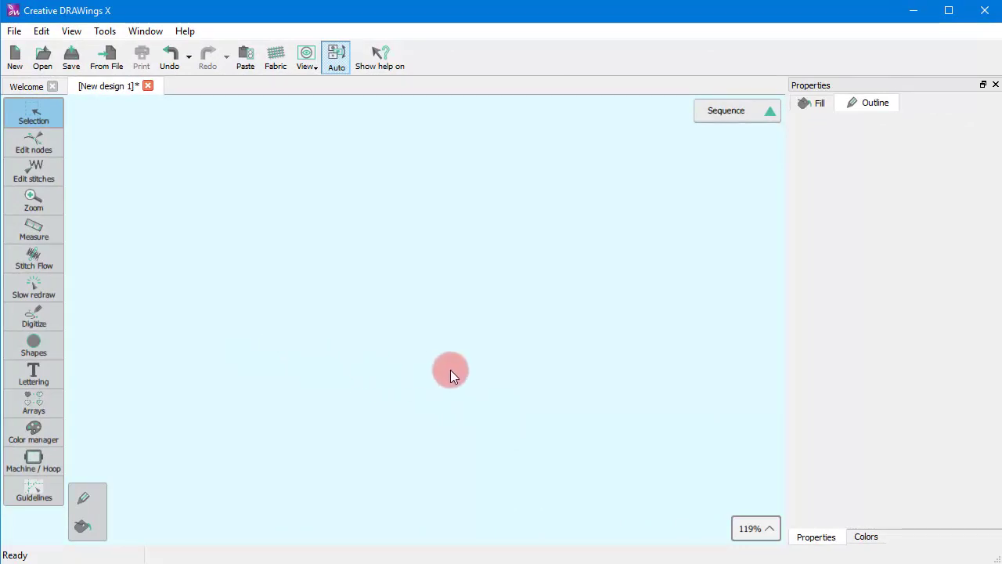
Step: With the Outline shape tool, draw a closed oval eye on the upper left, returning to the first node to close it
click(33, 317)
click(74, 308)
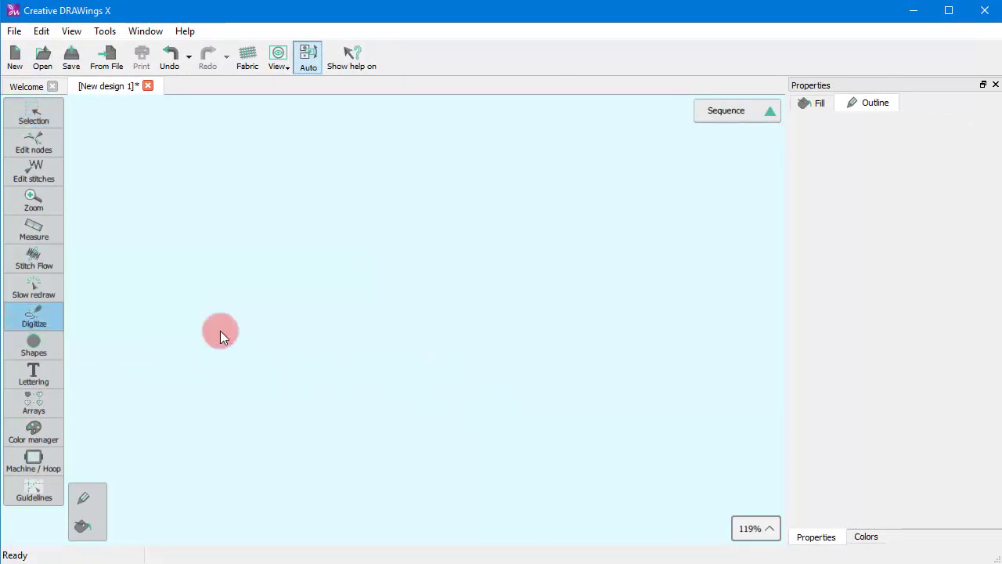
click(216, 306)
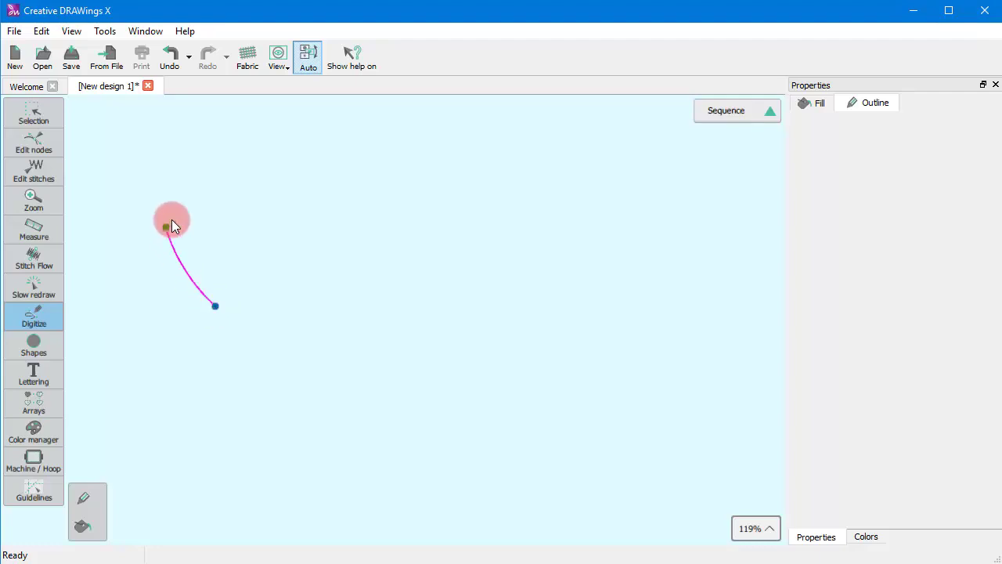
click(165, 228)
click(274, 200)
click(339, 260)
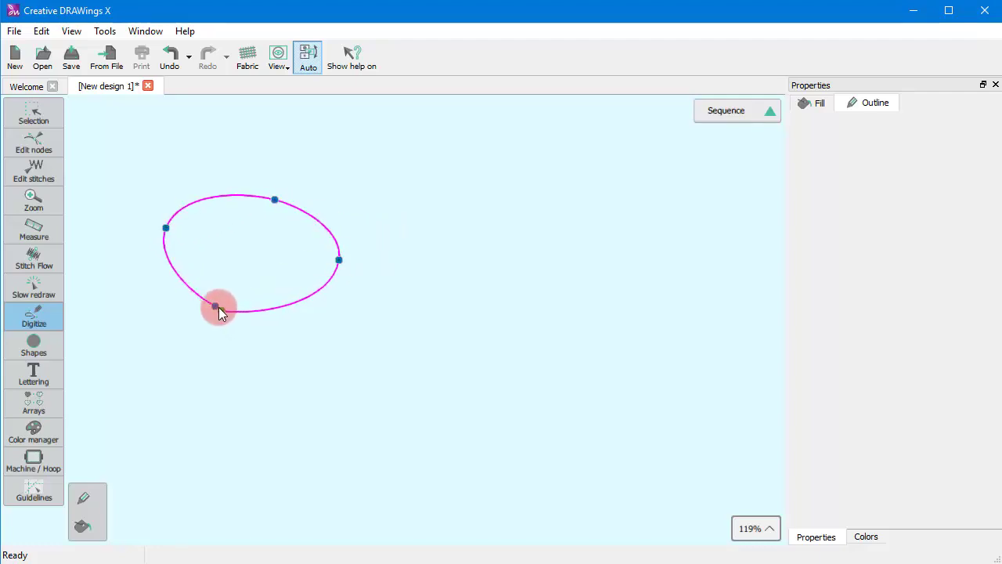
click(218, 307)
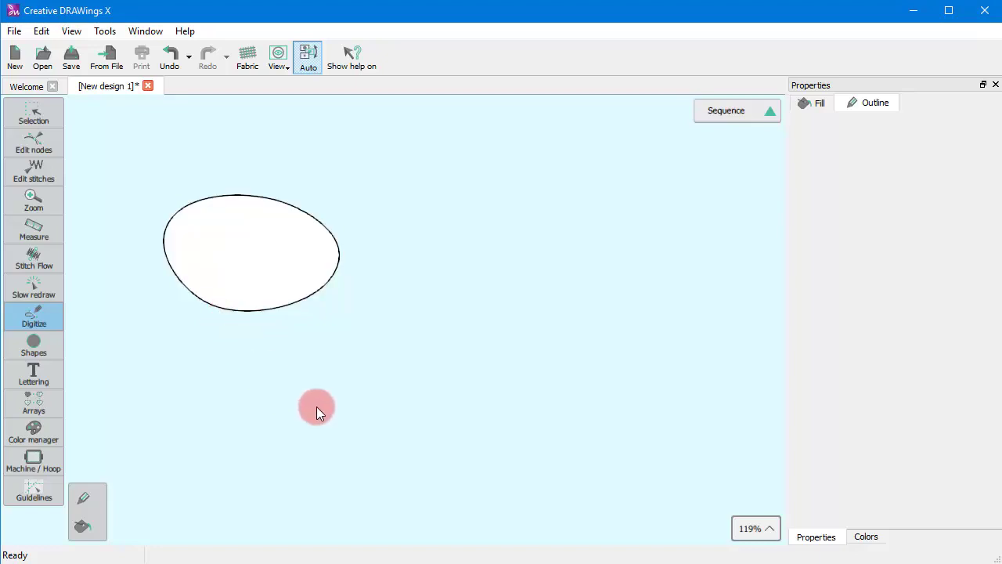
Step: Draw a second, egg-shaped eye to its right with four nodes and close the section
click(426, 295)
click(364, 206)
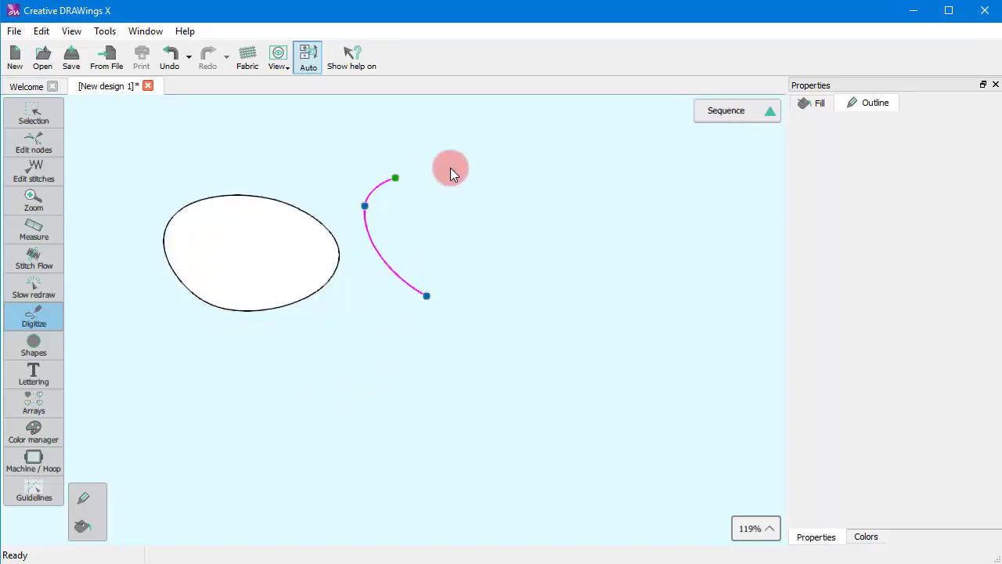
click(524, 188)
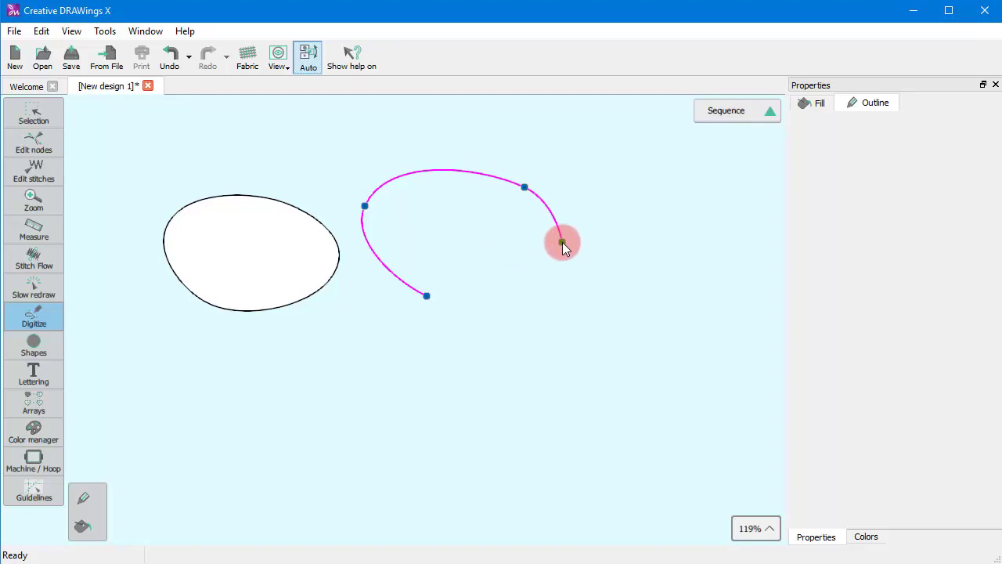
right_click(561, 240)
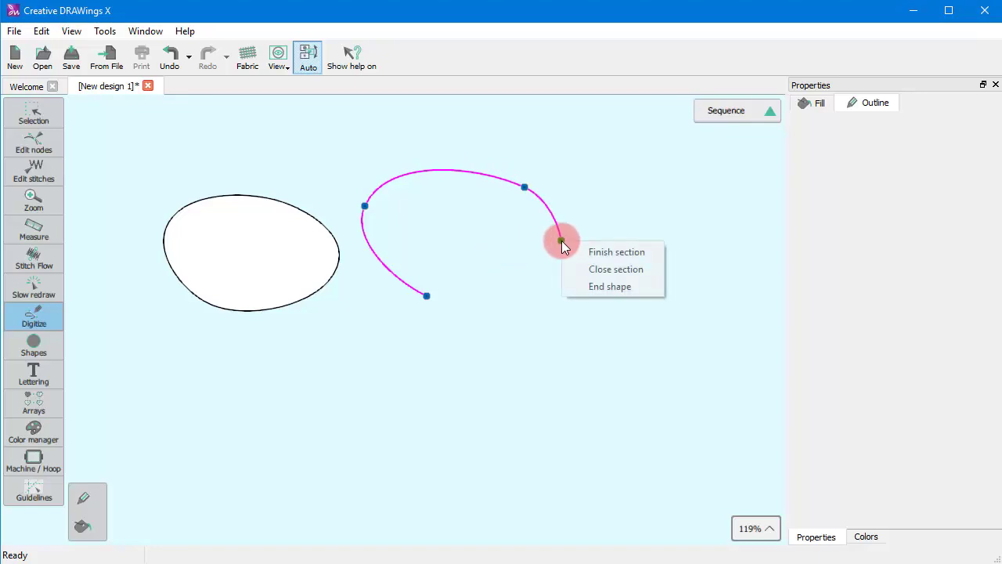
click(599, 274)
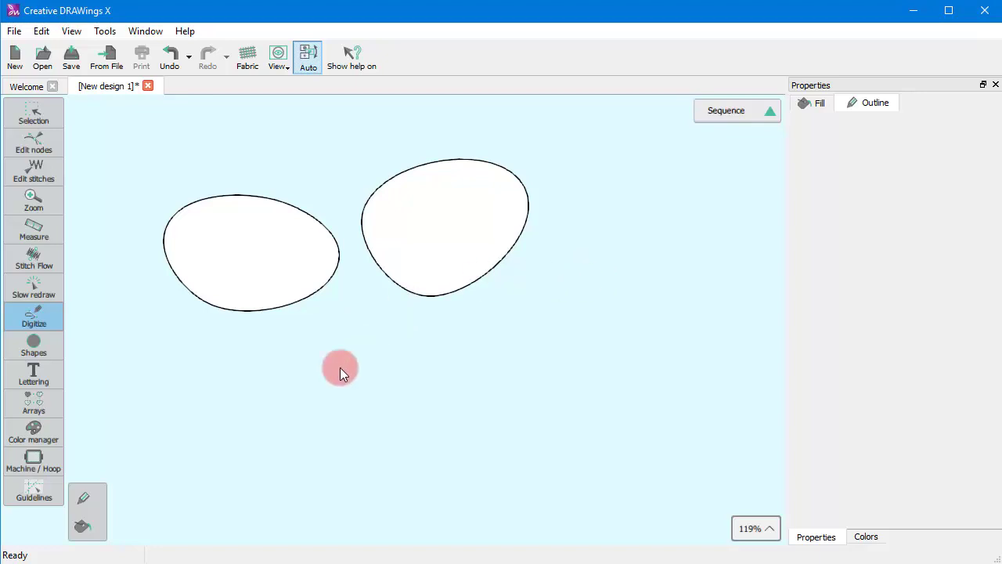
Step: Start the mouth below the eyes as an open arc of four smooth nodes
click(157, 442)
click(236, 377)
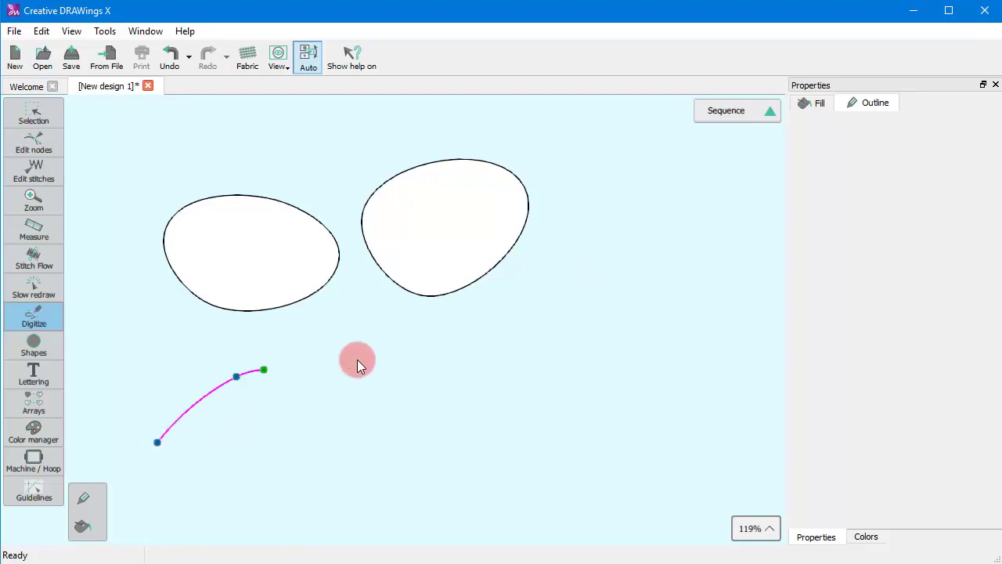
click(380, 381)
click(437, 454)
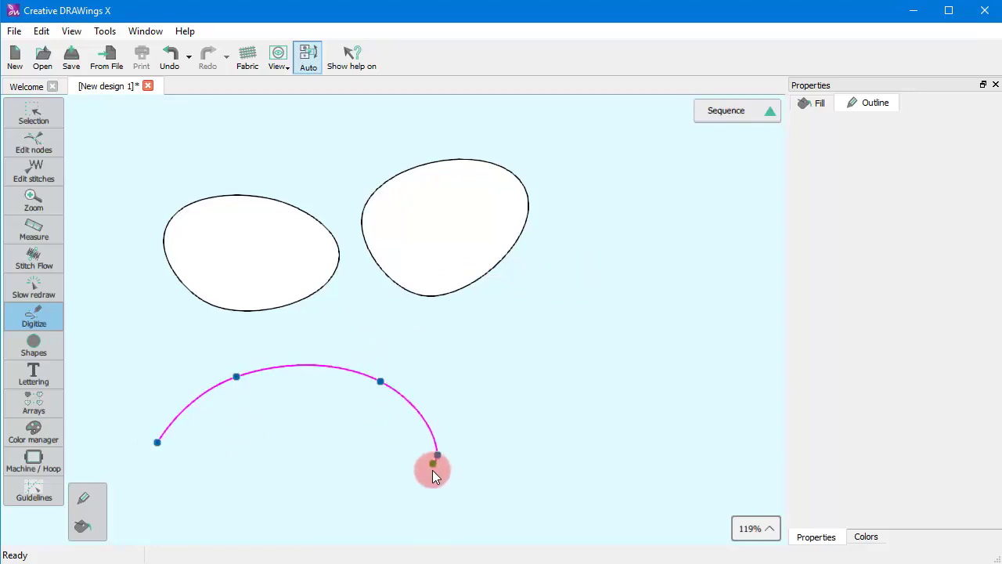
Step: Add zigzag corner nodes to the mouth curve, then remove them again
shift+click(392, 516)
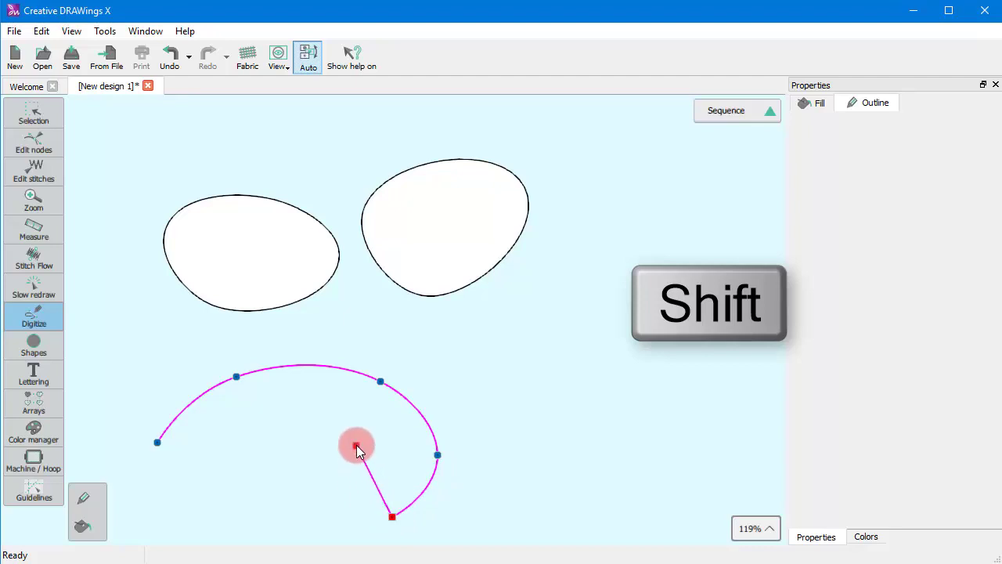
shift+click(356, 446)
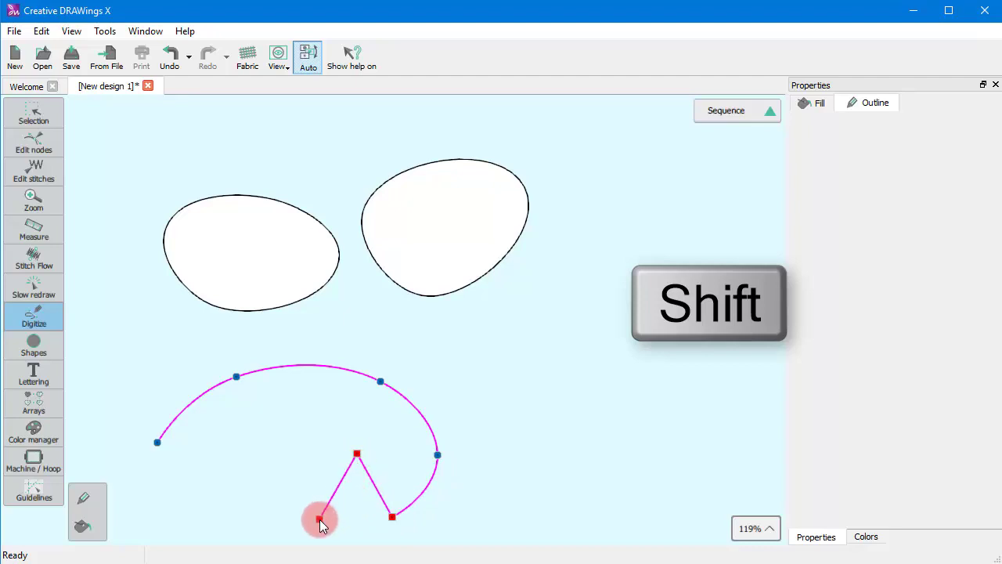
shift+click(319, 518)
shift+click(289, 452)
click(239, 517)
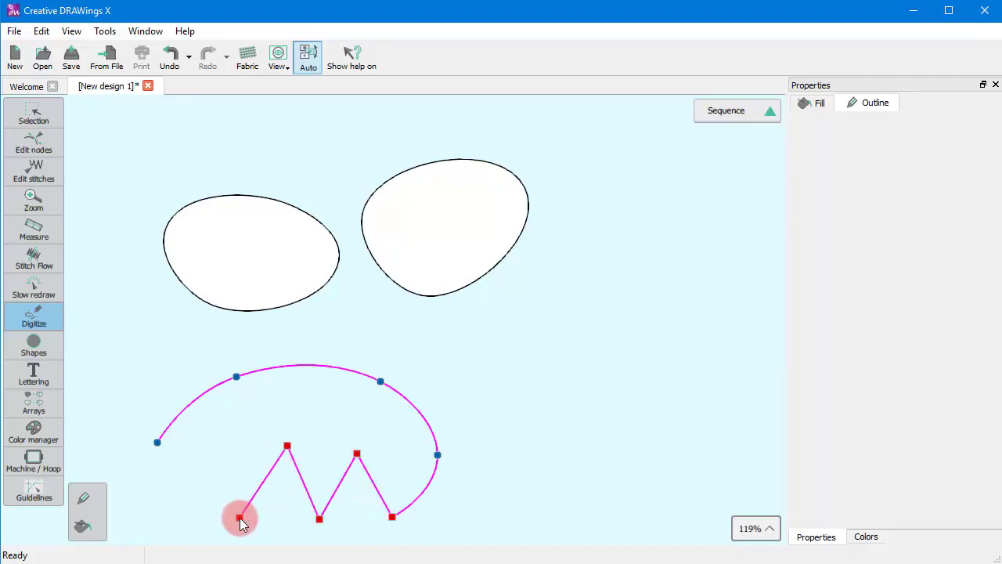
click(214, 525)
key(BackSpace)
key(BackSpace)
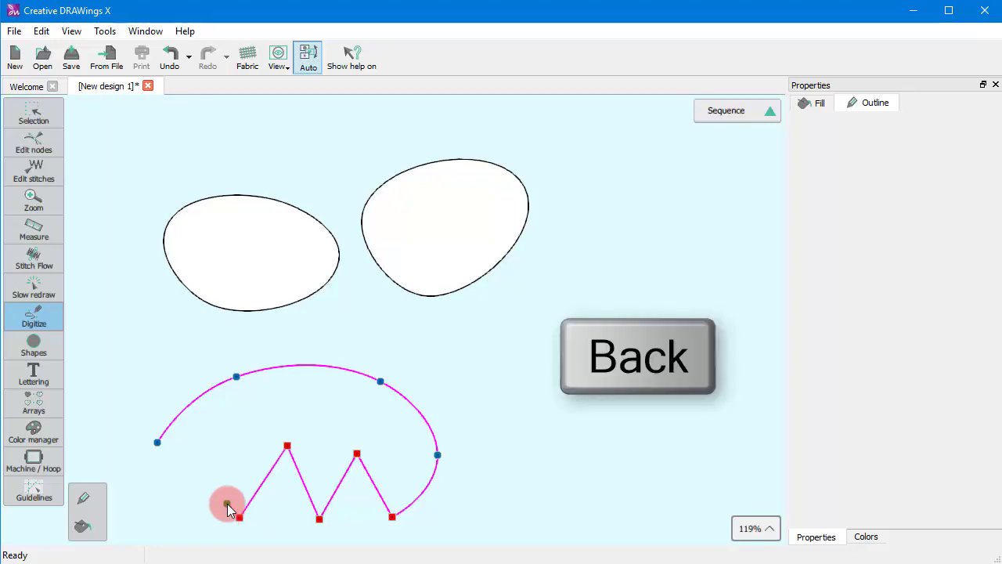
key(BackSpace)
key(BackSpace)
key(BackSpace)
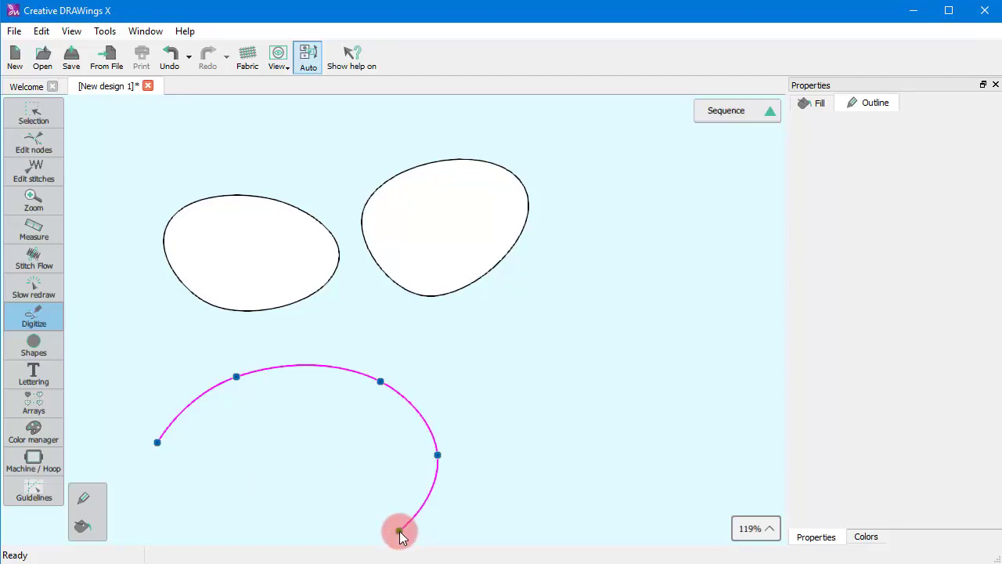
Step: End the mouth shape as an open arc
drag(400, 531, 409, 504)
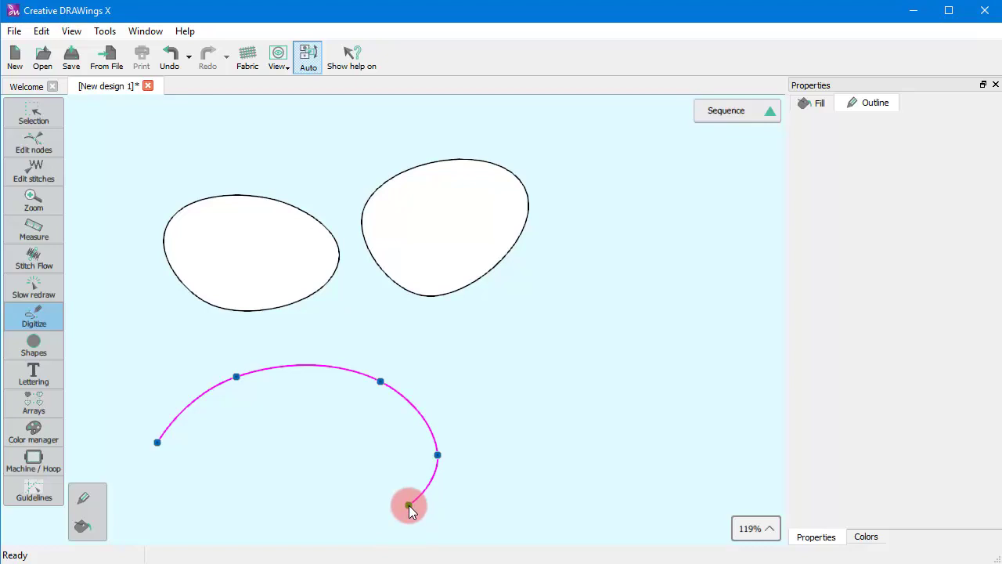
right_click(409, 505)
click(433, 516)
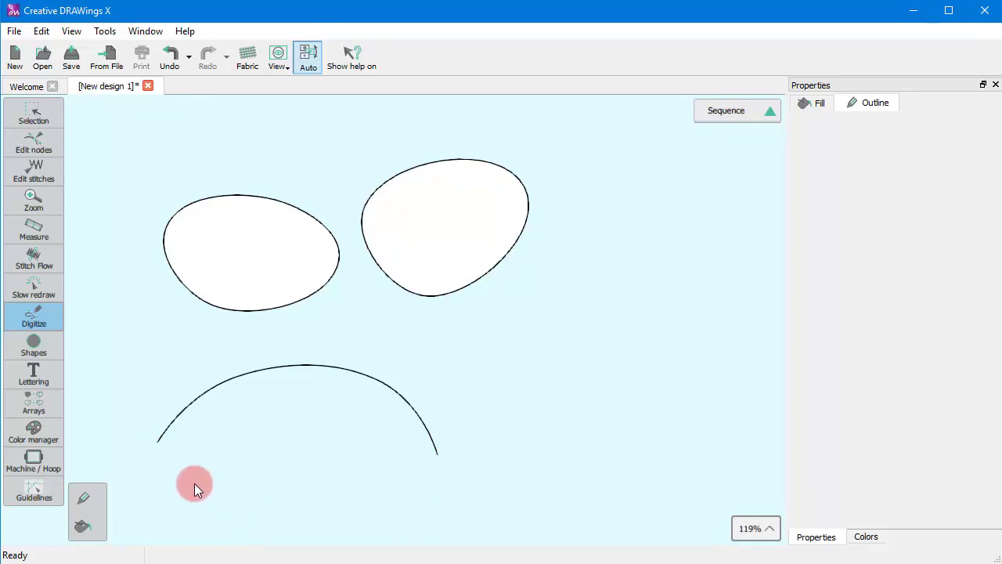
Step: Continue the mouth outline from its left end with three more nodes curving back beneath the arc
click(161, 439)
click(220, 502)
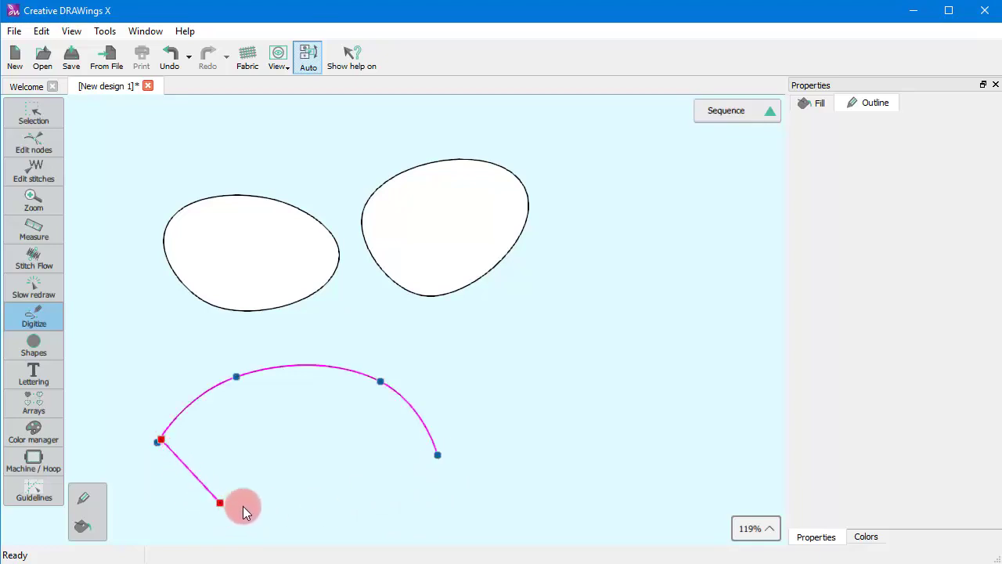
click(232, 495)
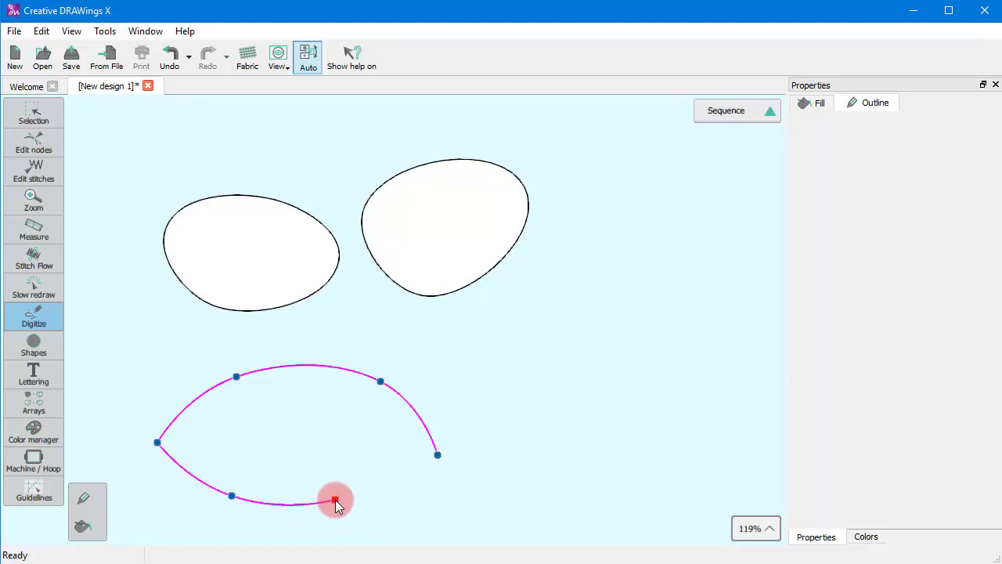
click(331, 494)
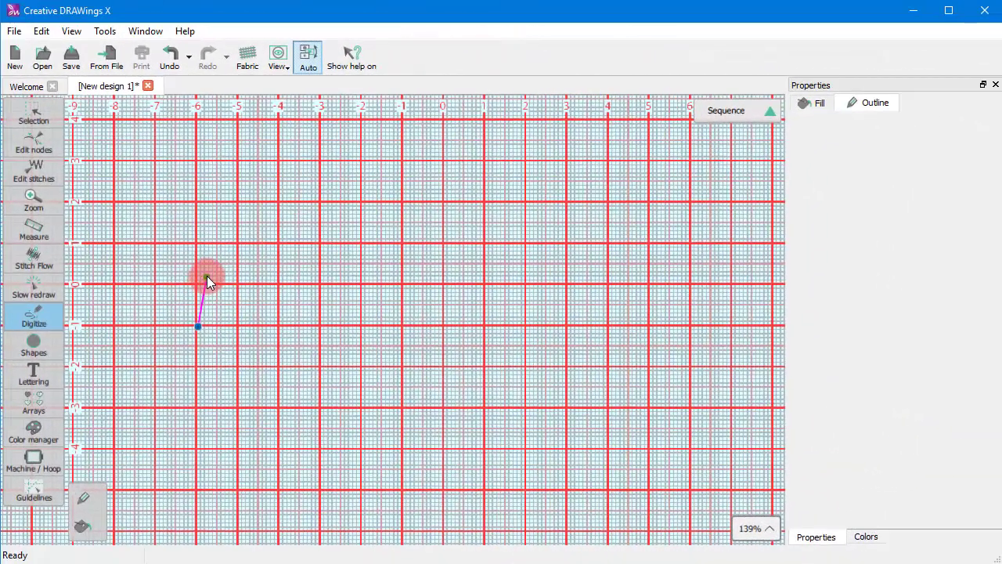
Step: Draw an open curved outline on the grid mixing smooth nodes with corner nodes, then end the shape
click(207, 275)
click(292, 233)
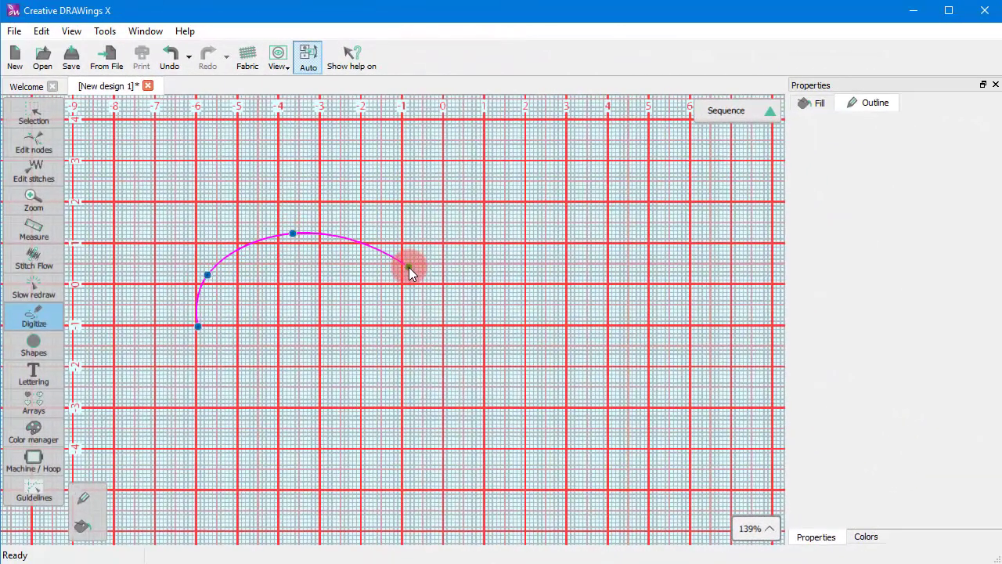
drag(409, 267, 282, 347)
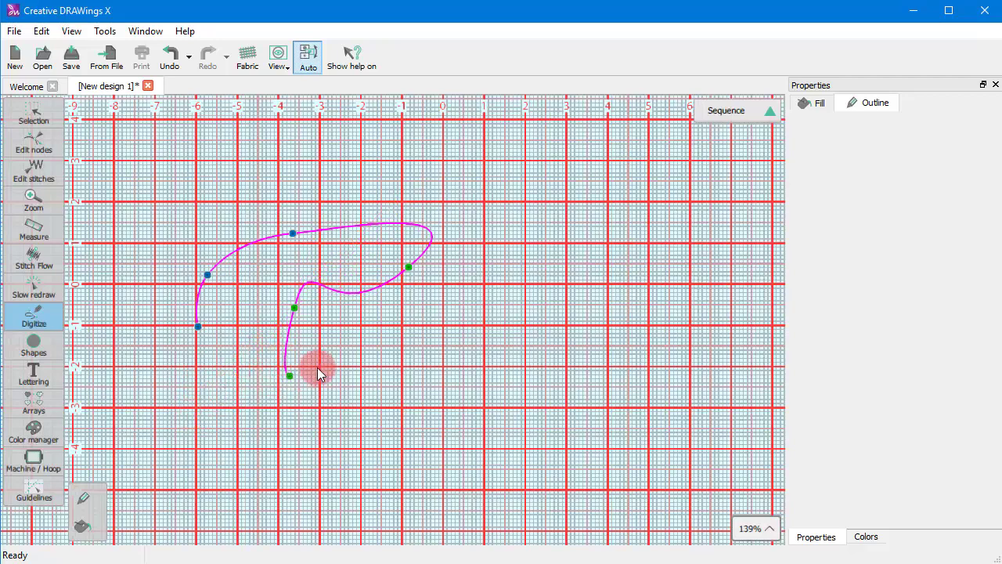
right_click(352, 327)
click(361, 337)
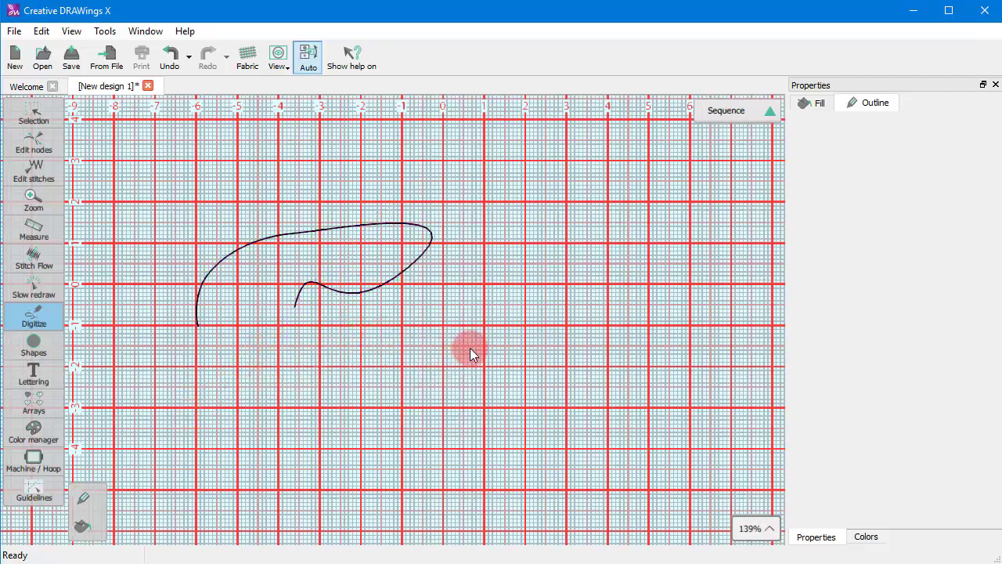
Step: Draw an open wavy line of alternating peaks and troughs to the right of the first curve, then end it
key(alt)
drag(473, 315, 543, 286)
alt+click(525, 284)
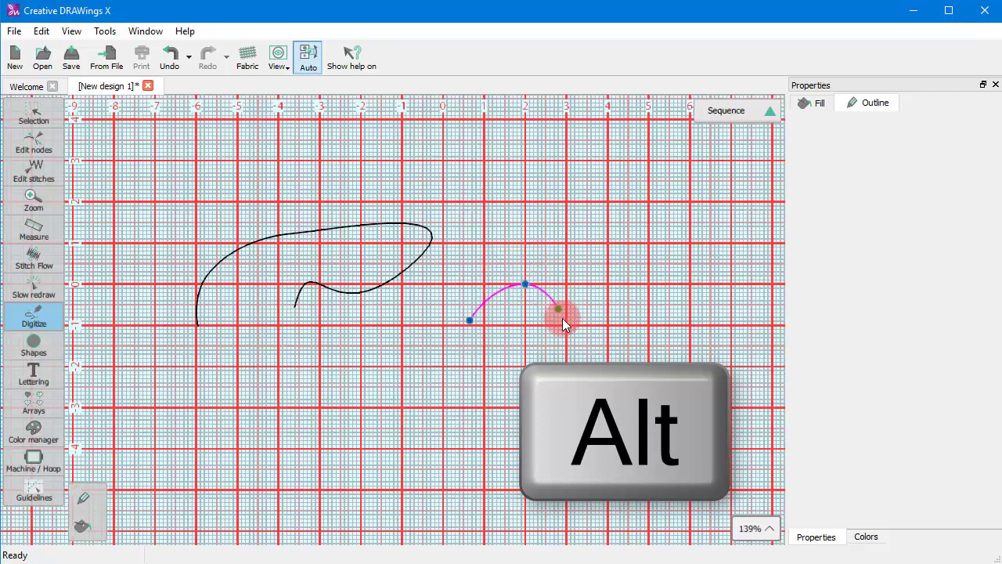
alt+click(565, 326)
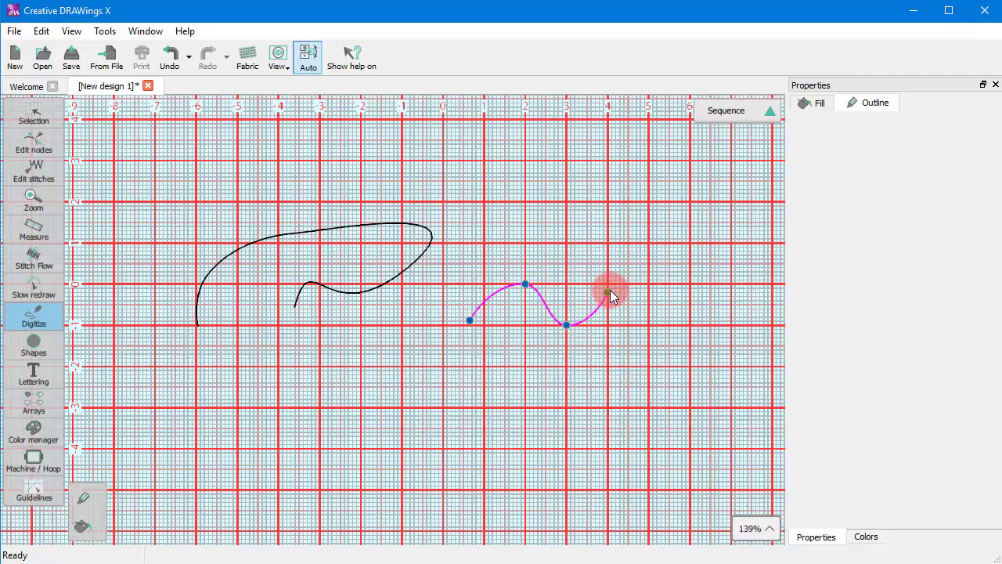
click(608, 284)
click(647, 325)
click(689, 284)
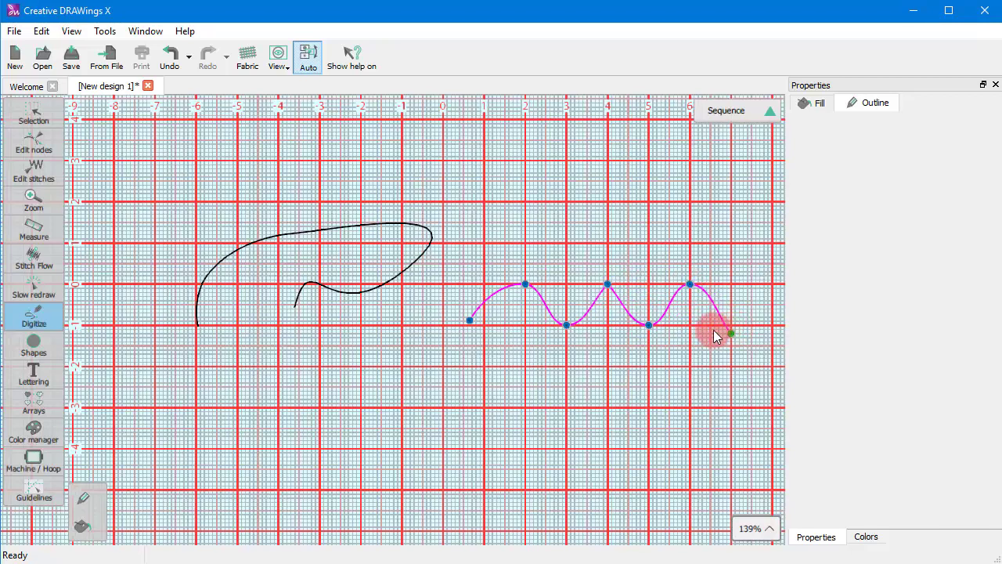
right_click(696, 329)
click(717, 336)
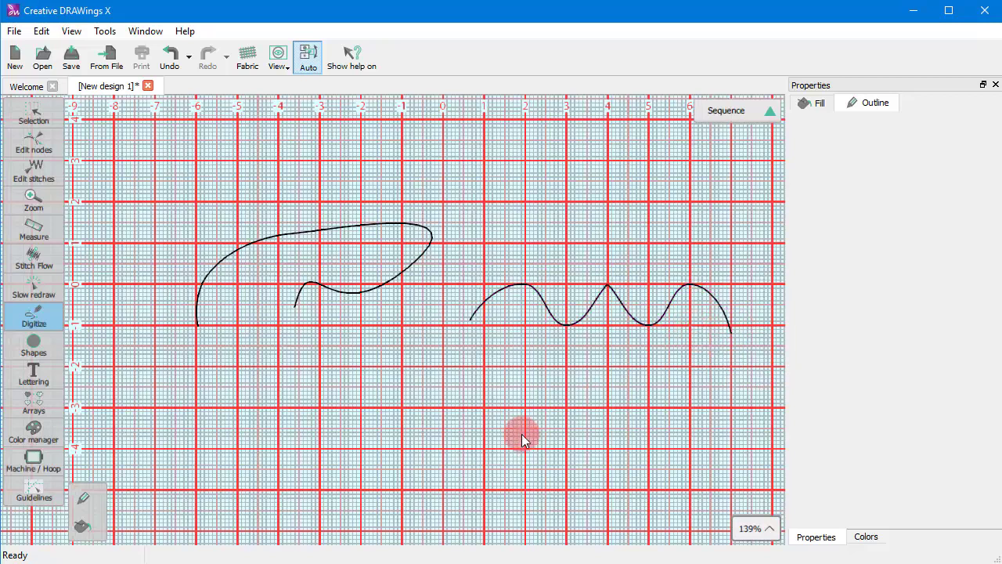
Step: Draw a closed oval outline with four nodes below the two curves
click(268, 432)
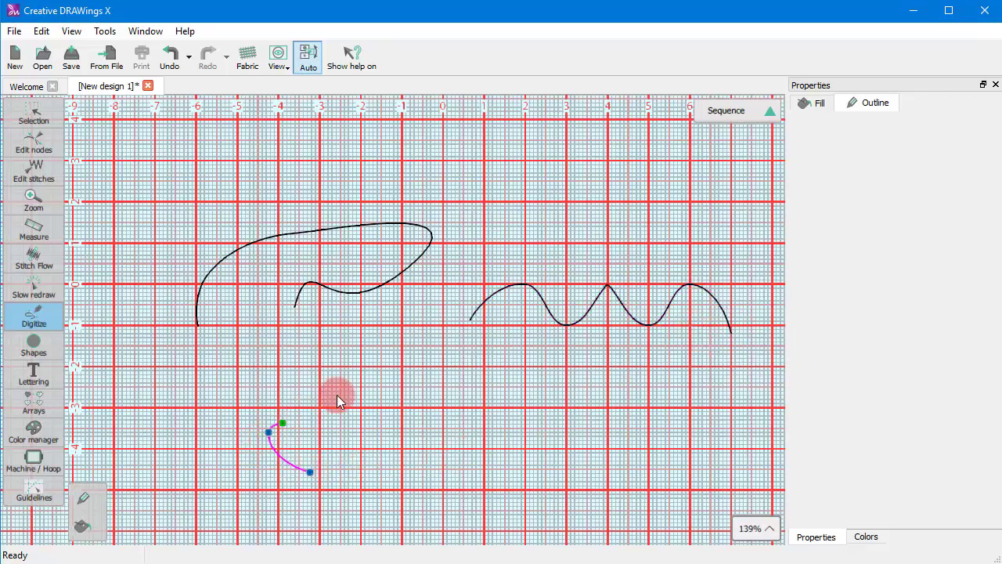
click(464, 359)
click(588, 416)
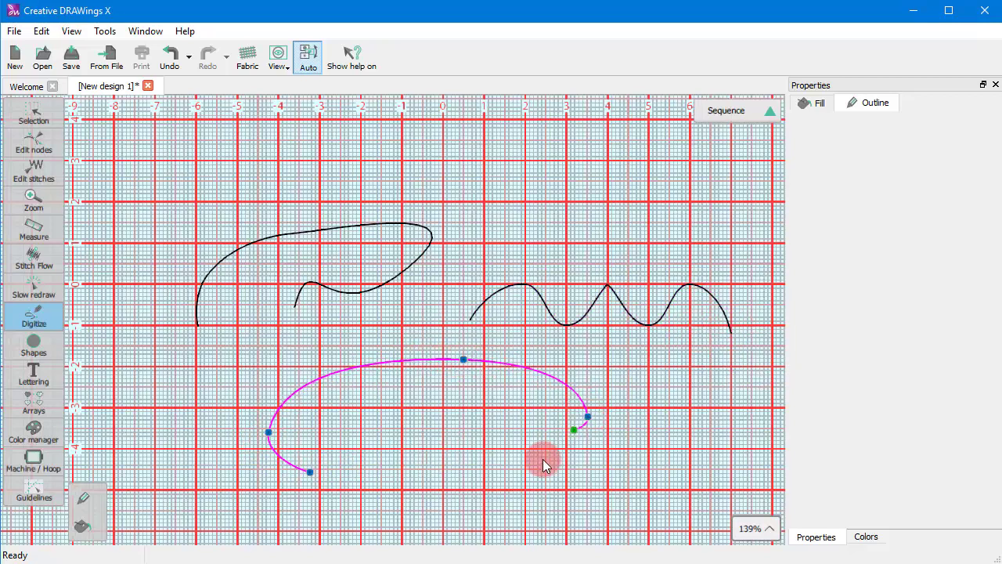
click(313, 477)
Step: Draw a smaller closed loop with four nodes inside the oval
click(332, 448)
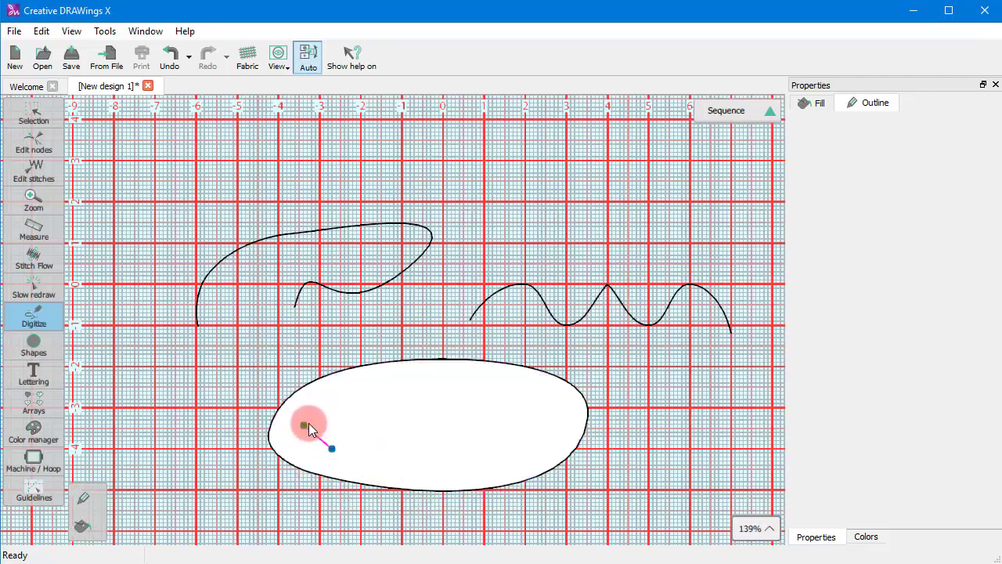
click(330, 401)
click(527, 404)
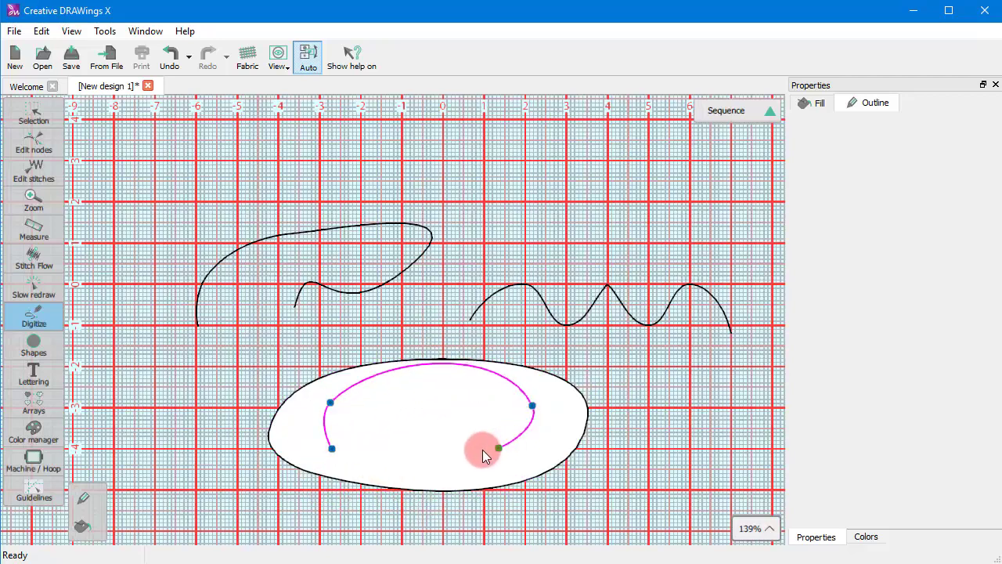
click(439, 454)
click(335, 450)
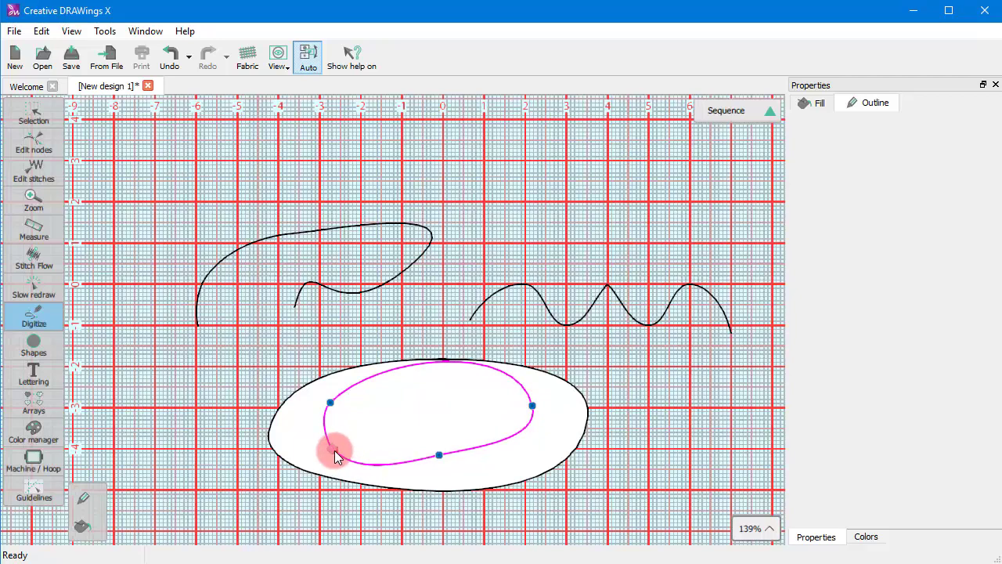